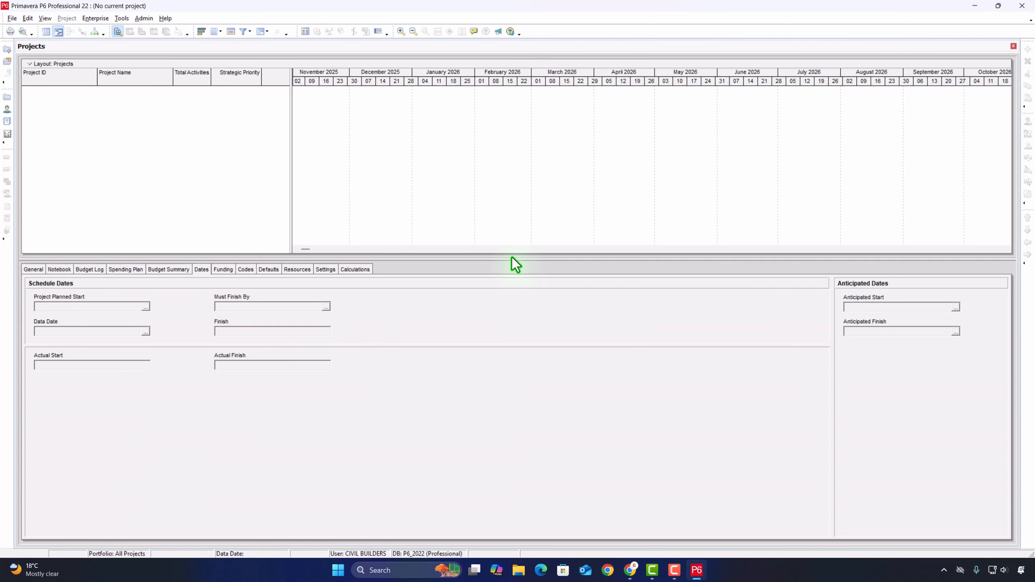
# - Open the Enterprise Project Structure and add a new top-level EPS element
pyautogui.click(96, 18)
pyautogui.click(113, 30)
pyautogui.click(98, 18)
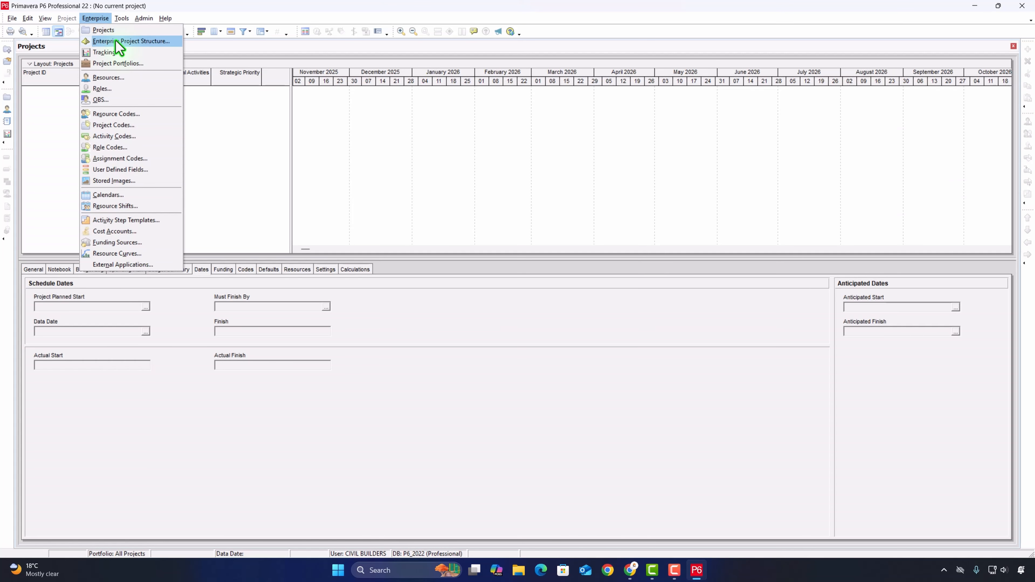
pyautogui.click(128, 41)
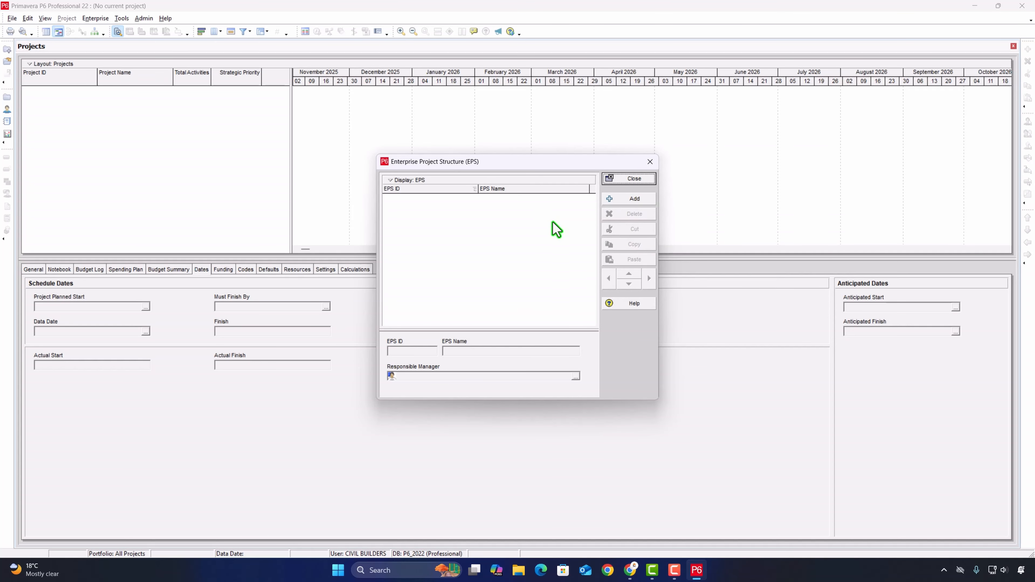
pyautogui.click(635, 200)
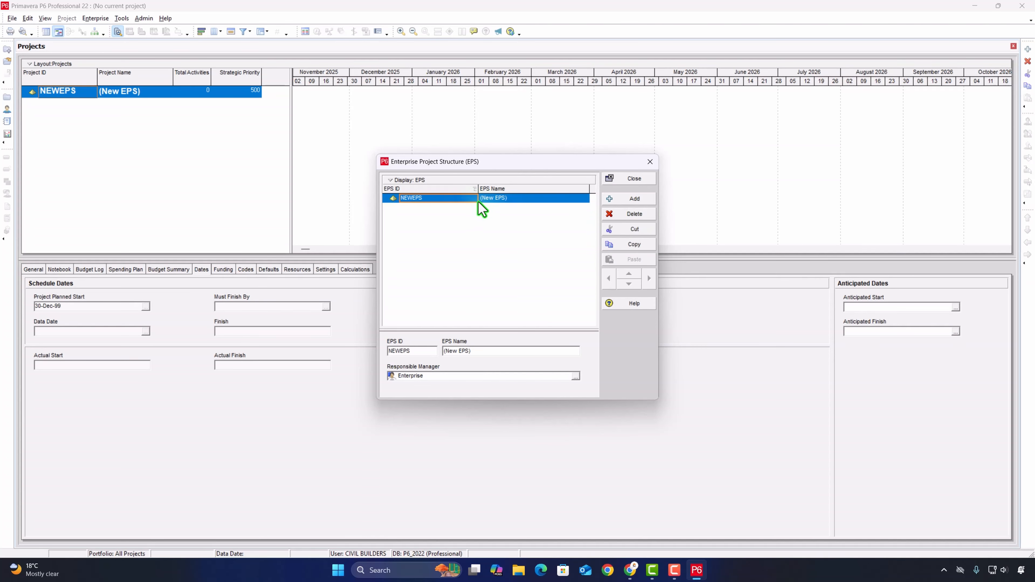
# - Give the new top-level EPS element the ID CB and the name Civil Builders
pyautogui.click(450, 199)
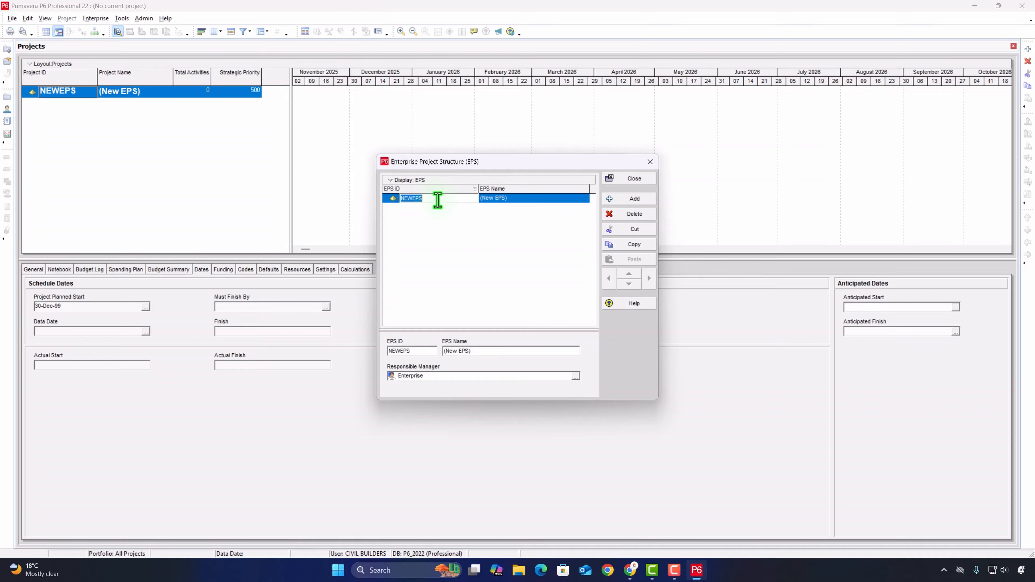
pyautogui.write('CB')
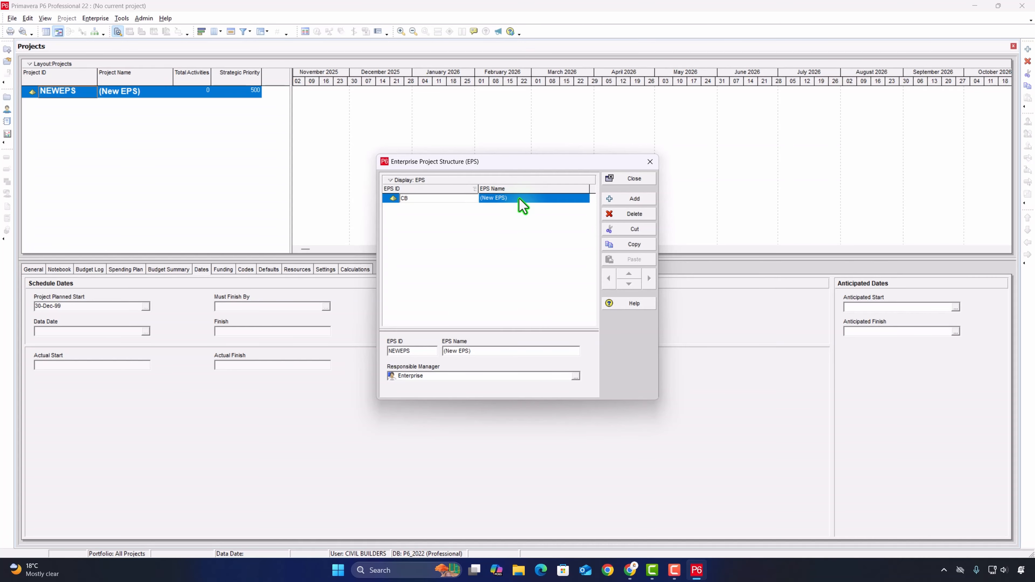
pyautogui.click(516, 198)
pyautogui.write('Civil ')
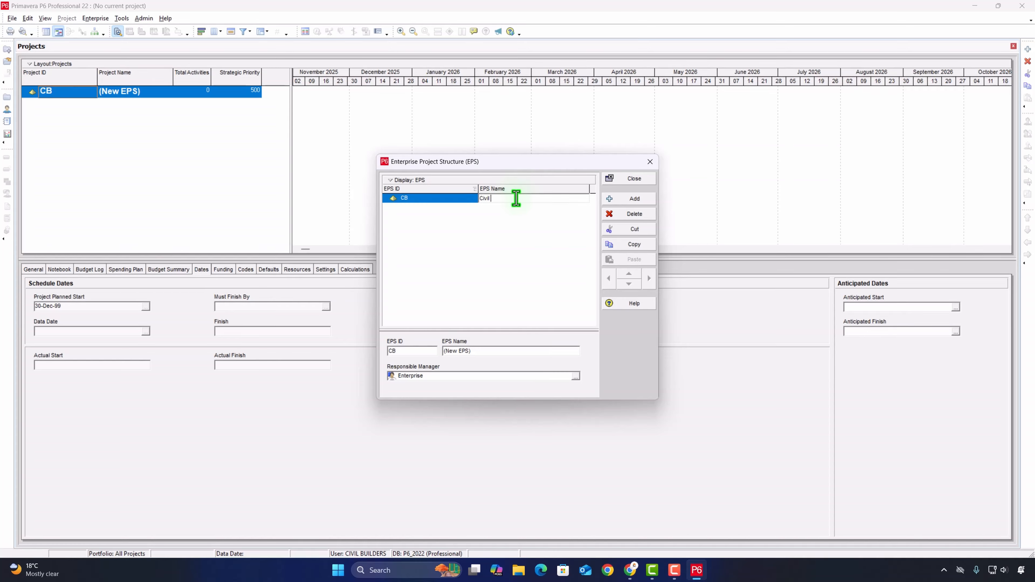
pyautogui.write('Builders')
pyautogui.click(547, 220)
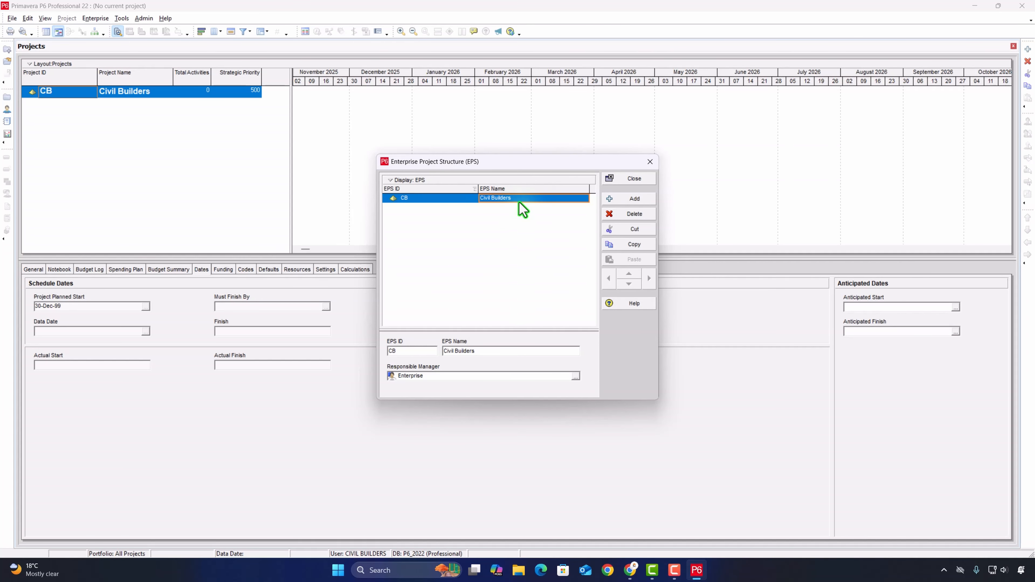
# - Add three child EPS elements beneath Civil Builders
pyautogui.click(635, 199)
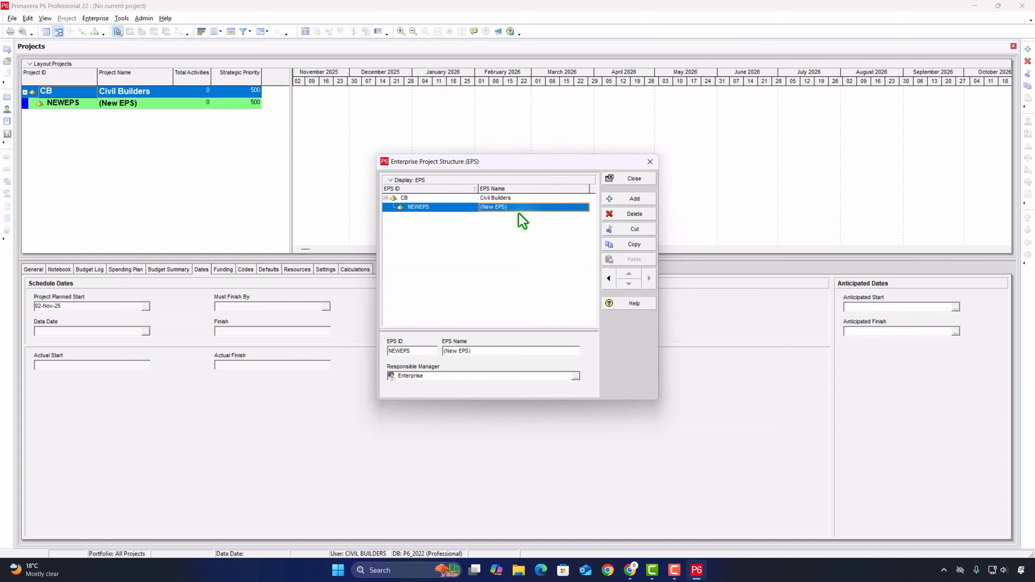
pyautogui.click(628, 201)
pyautogui.click(628, 201)
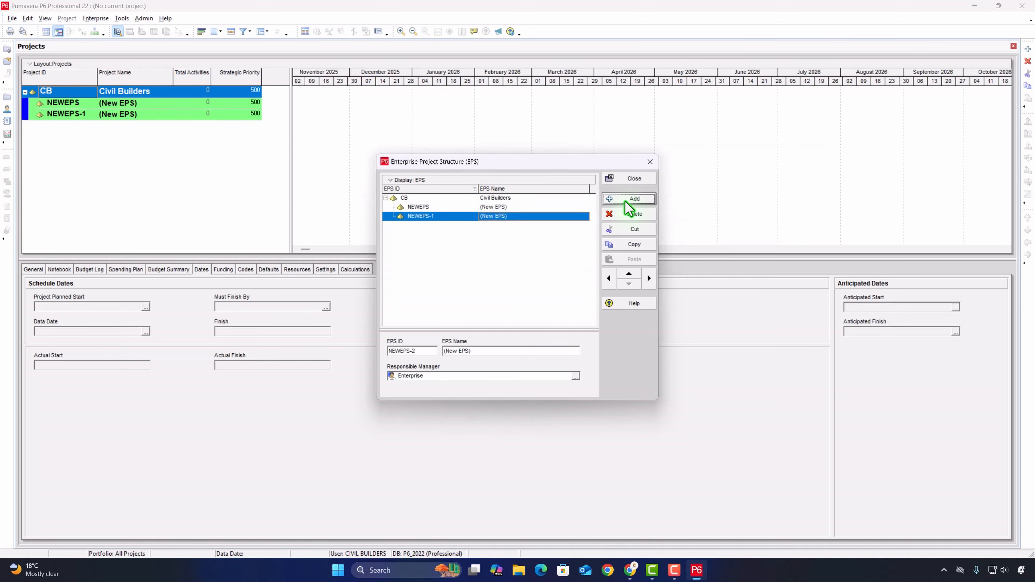
# - Set the first child EPS element's ID to Con and its name to Construction
pyautogui.click(485, 208)
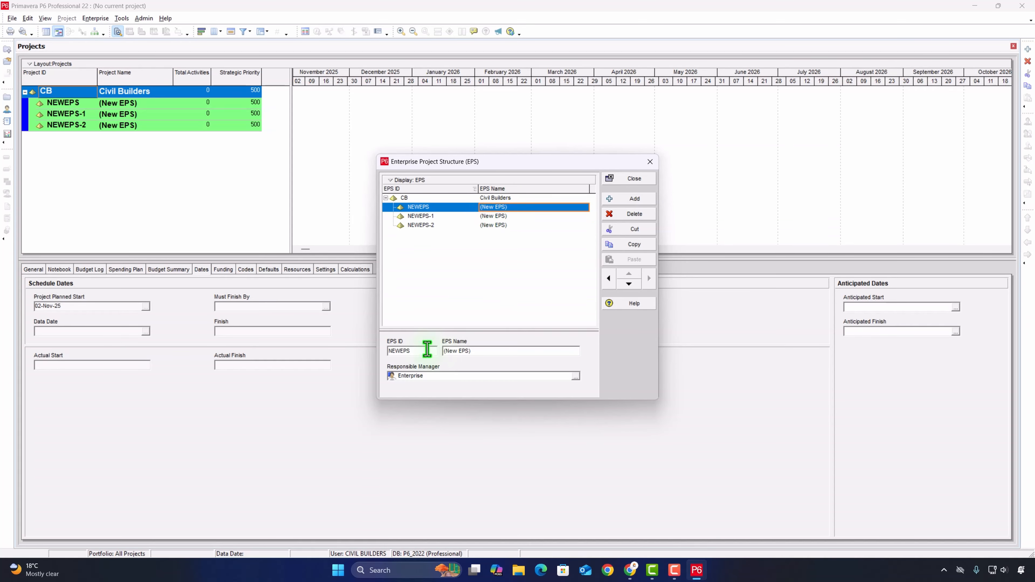
pyautogui.moveTo(422, 353); pyautogui.dragTo(378, 350)
pyautogui.moveTo(487, 355); pyautogui.dragTo(374, 350)
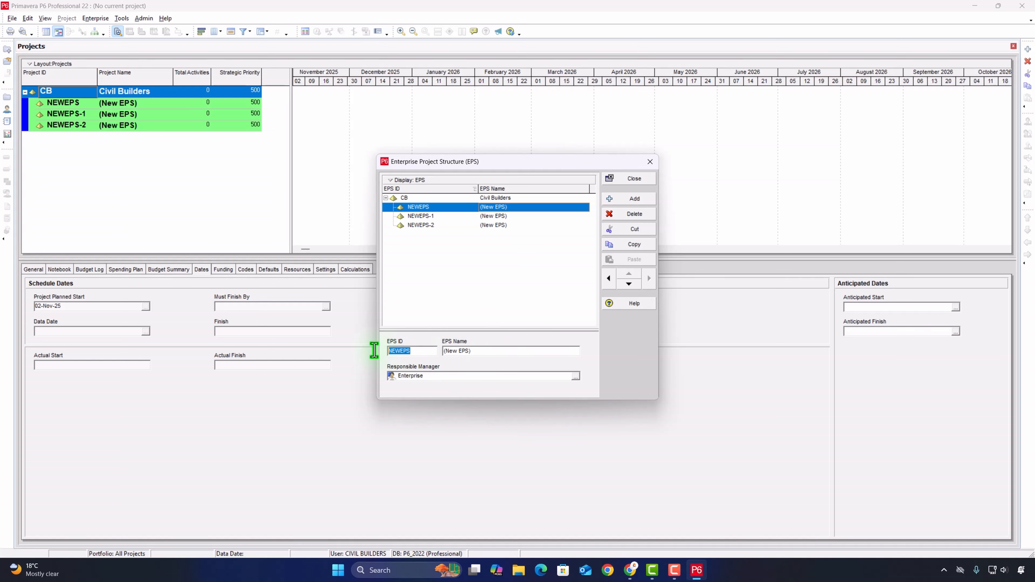
pyautogui.write('Con')
pyautogui.click(486, 351)
pyautogui.moveTo(460, 350); pyautogui.dragTo(418, 350)
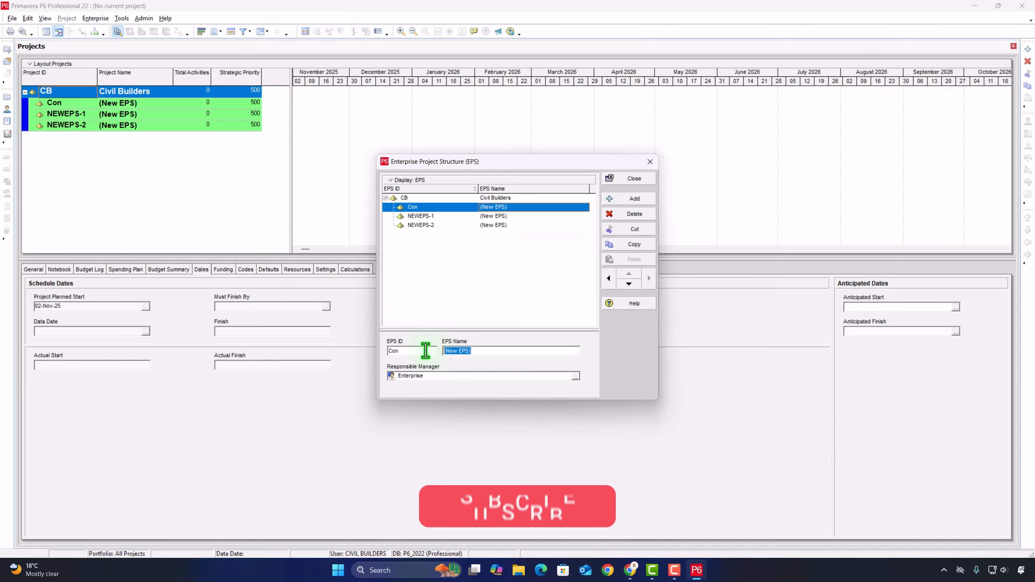
pyautogui.write('Construction')
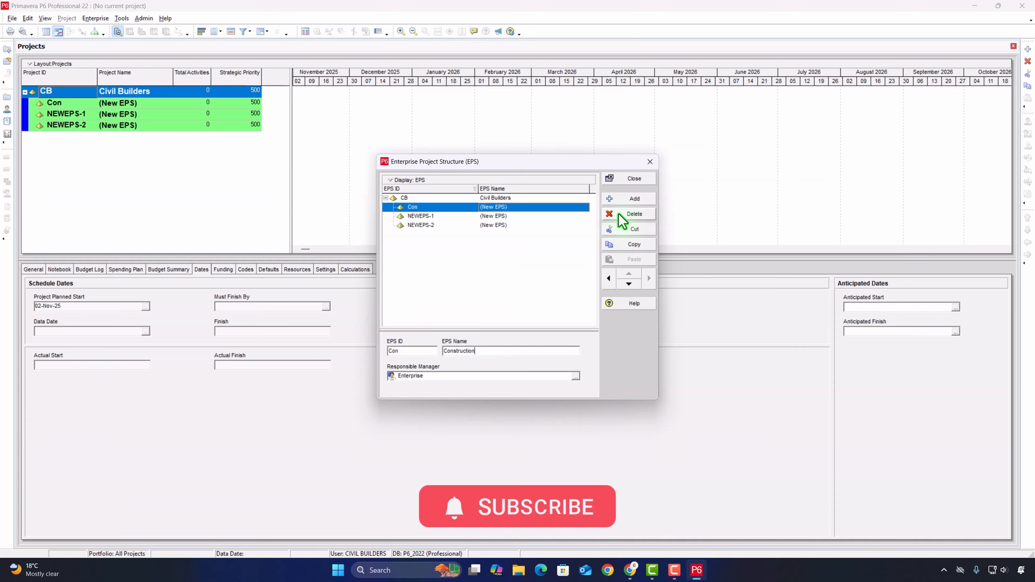
pyautogui.click(492, 254)
# - Name the second child EPS element Engineering and set its ID to Engr
pyautogui.click(501, 218)
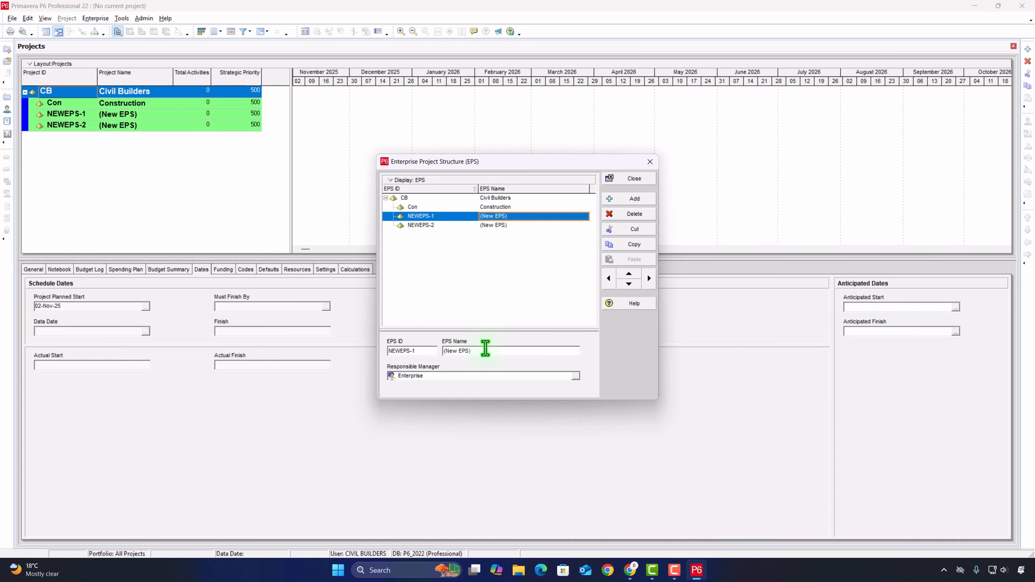
pyautogui.moveTo(480, 351); pyautogui.dragTo(426, 349)
pyautogui.write('Engineering')
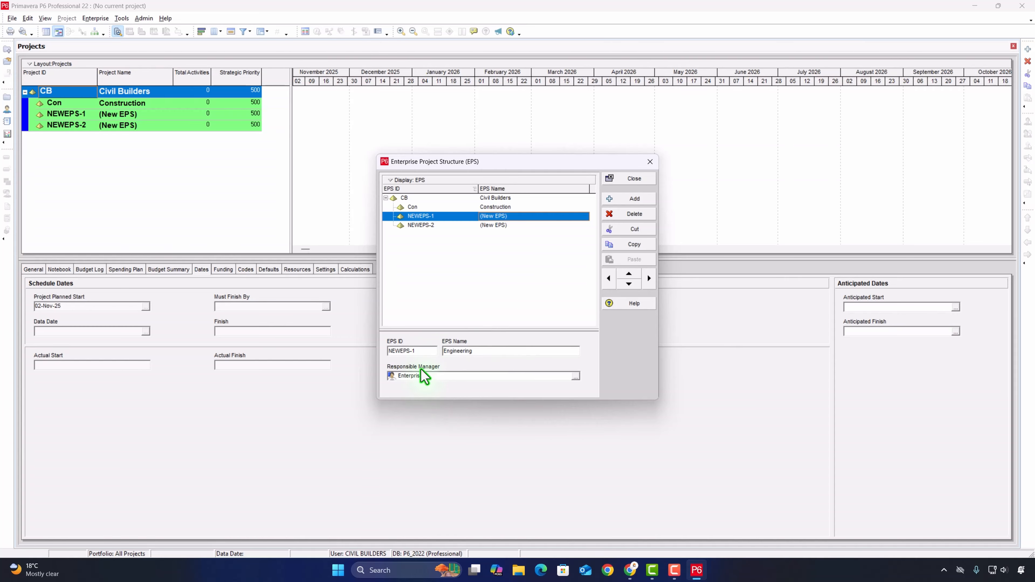
pyautogui.moveTo(422, 350); pyautogui.dragTo(381, 343)
pyautogui.write('Engr')
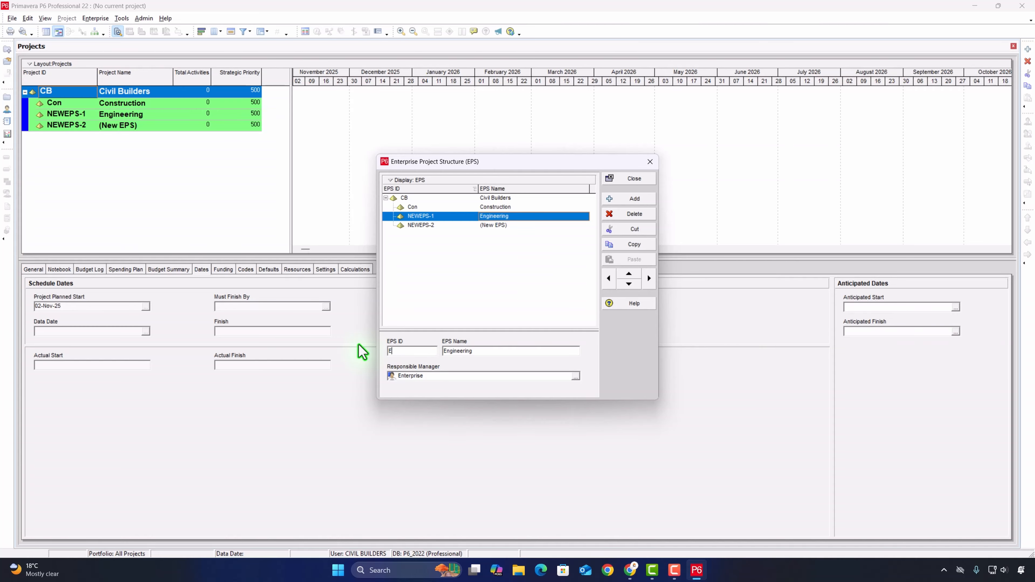
# - Name the third child EPS element Procurement and set its ID to Proc
pyautogui.click(522, 225)
pyautogui.moveTo(471, 350); pyautogui.dragTo(432, 348)
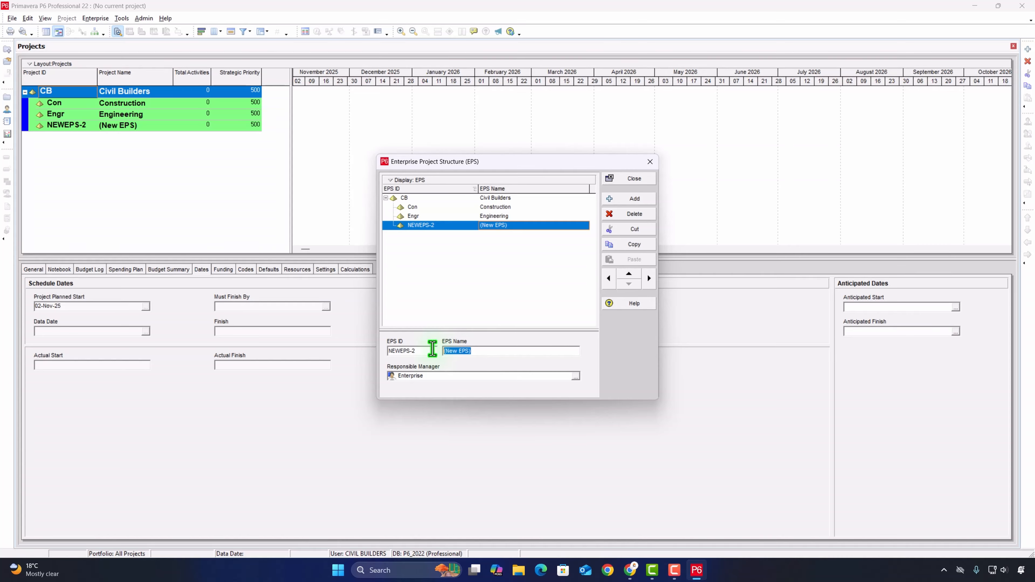
pyautogui.write('Procurement')
pyautogui.moveTo(423, 350); pyautogui.dragTo(378, 349)
pyautogui.write('Pr')
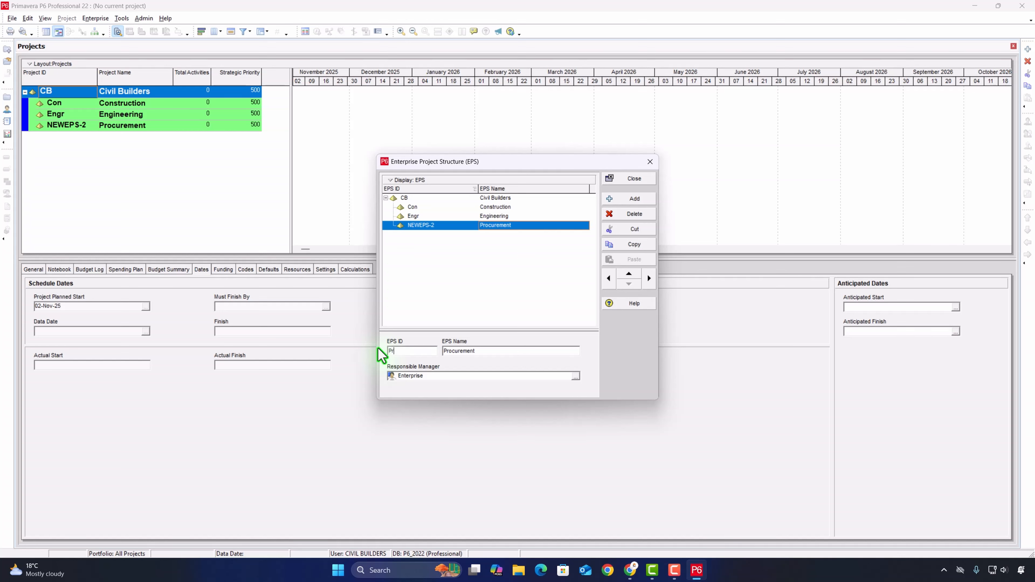
pyautogui.click(517, 288)
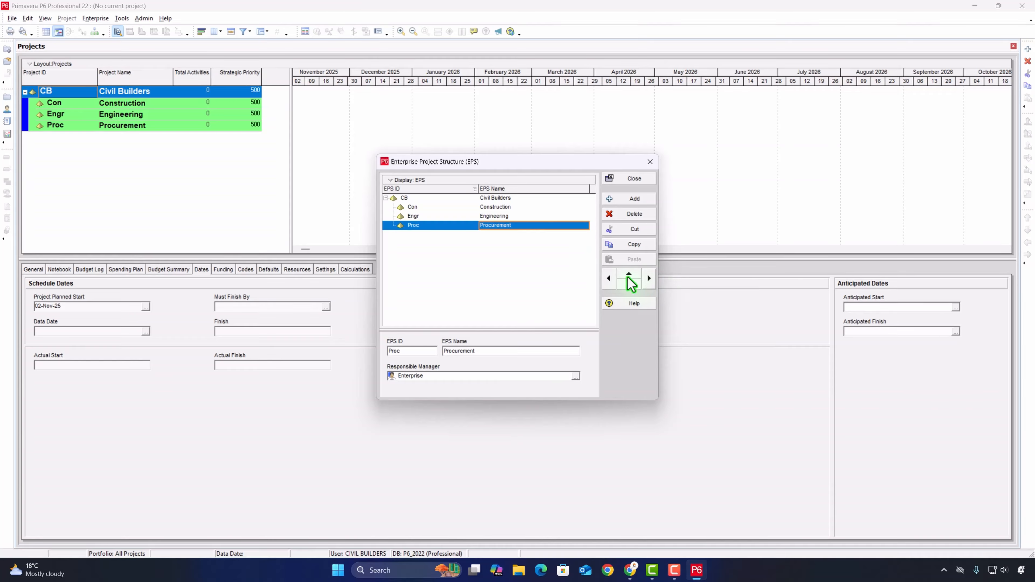
# - Reorder the child elements so Construction comes after Engineering and Procurement, and close the Enterprise Project Structure
pyautogui.click(514, 219)
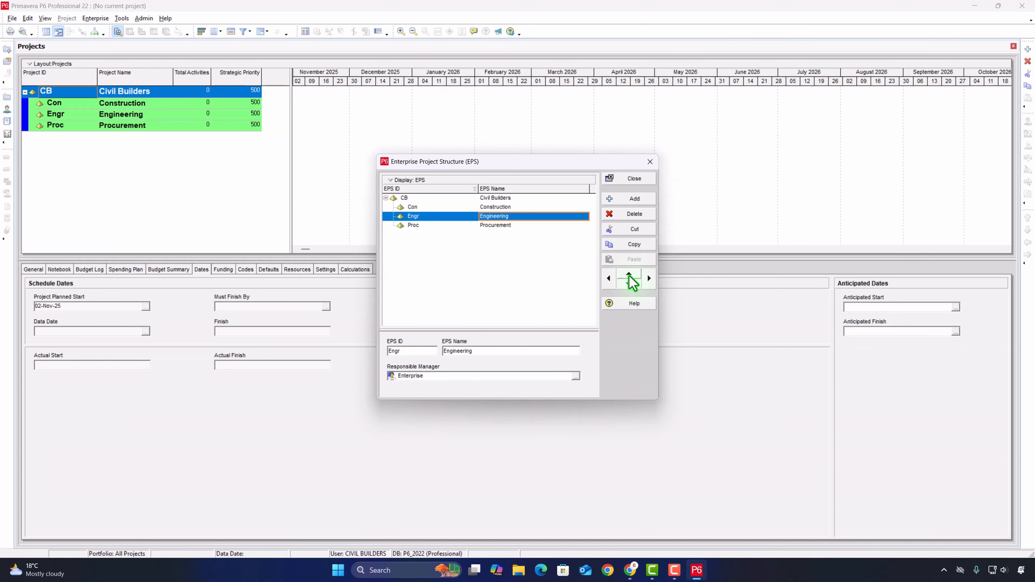
pyautogui.click(506, 207)
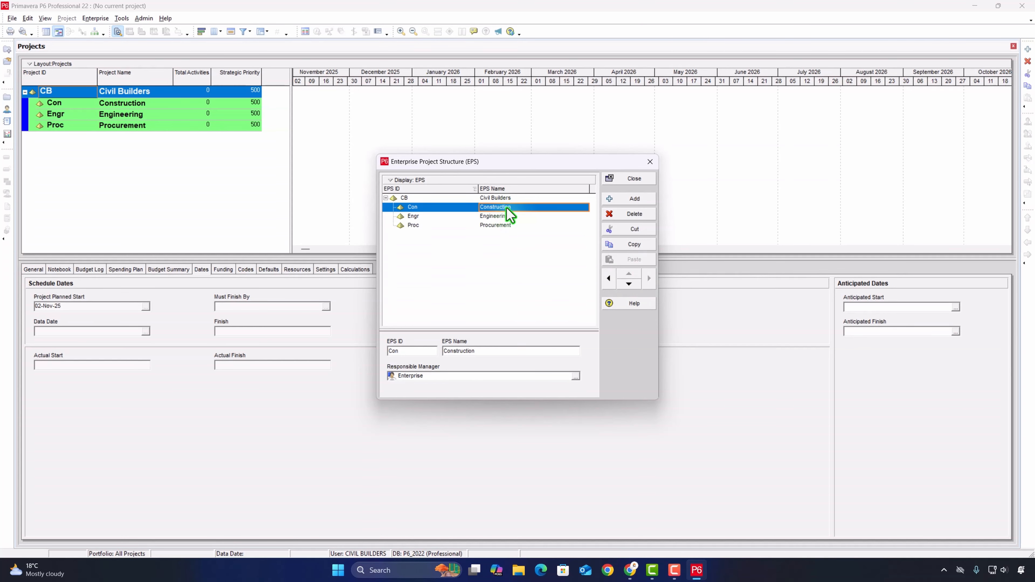
pyautogui.click(632, 284)
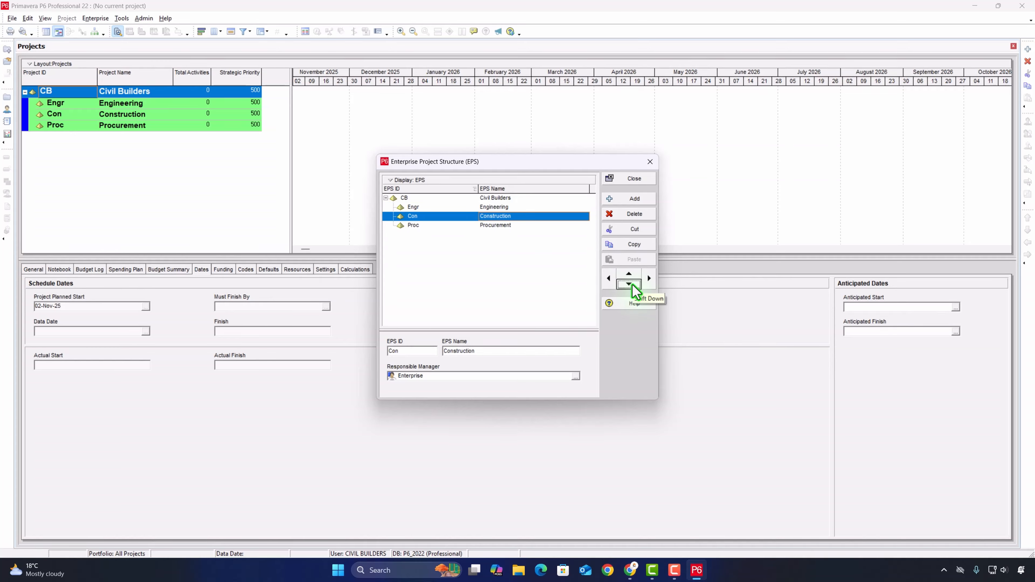
pyautogui.click(630, 285)
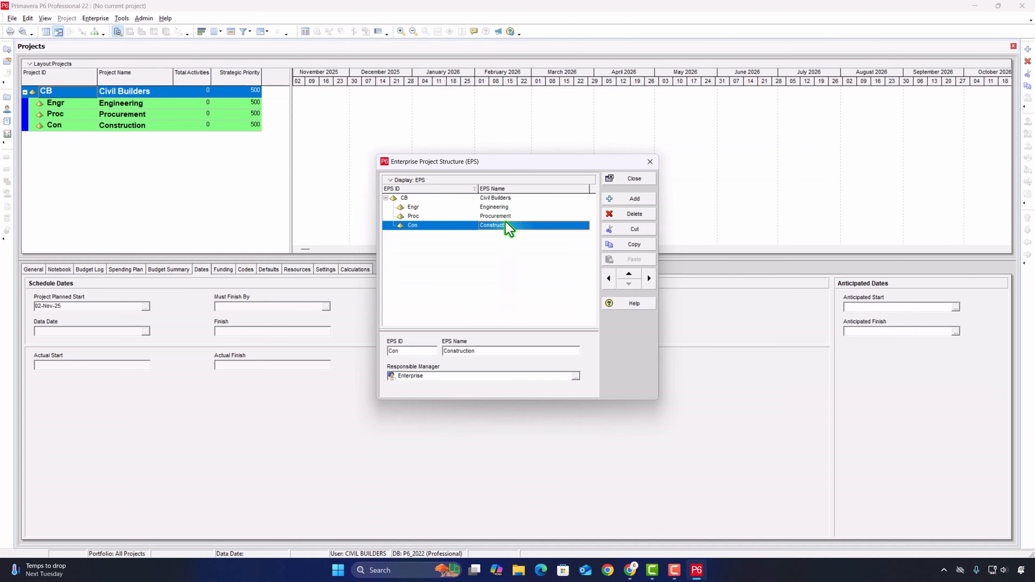
pyautogui.click(634, 179)
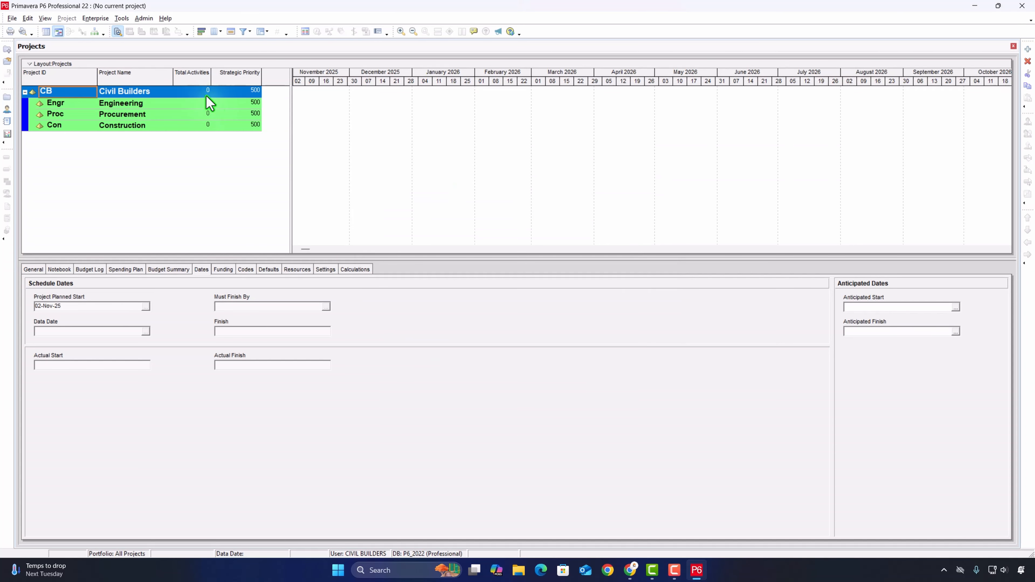
# - View the EPS hierarchy as a chart, and return to the table with the Gantt chart
pyautogui.click(203, 103)
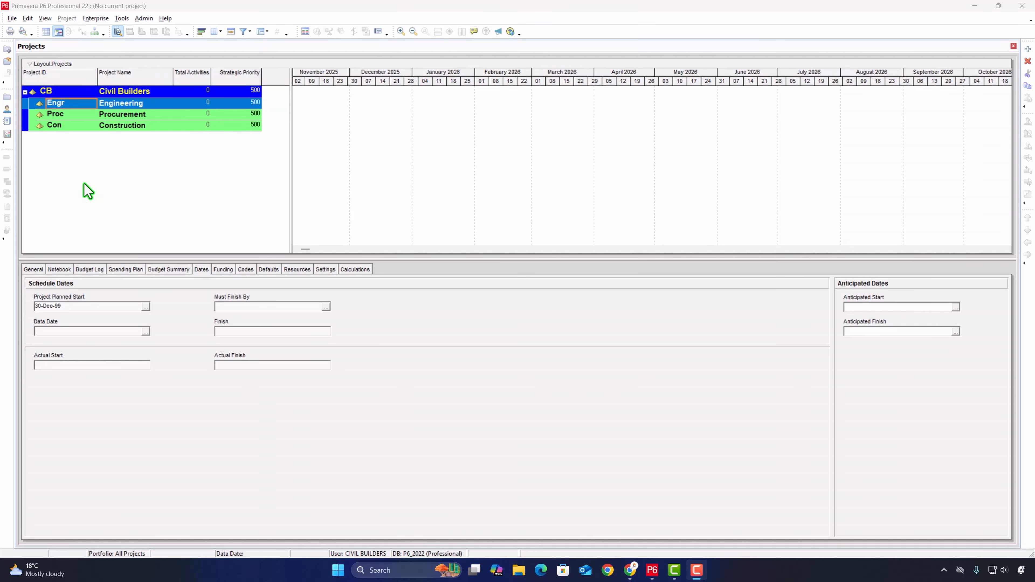
pyautogui.click(95, 32)
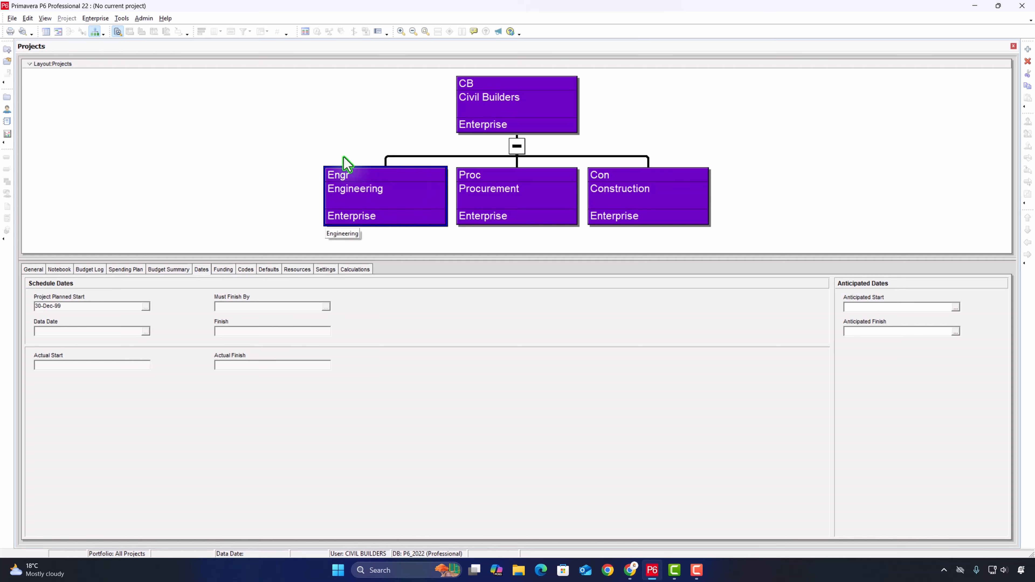
pyautogui.click(46, 32)
pyautogui.click(57, 32)
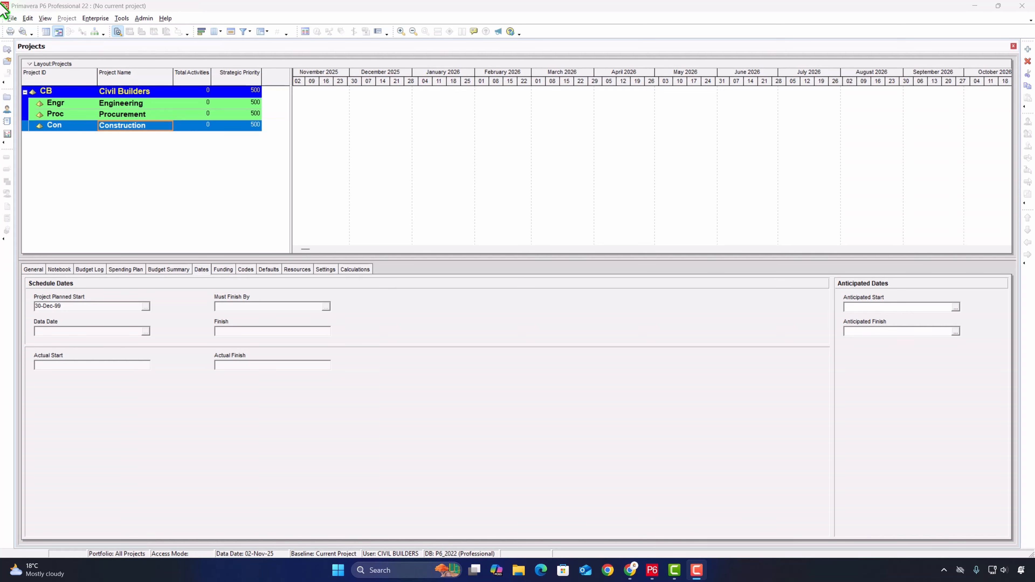
# - Start creating a new project and assign it to the Construction EPS
pyautogui.click(12, 19)
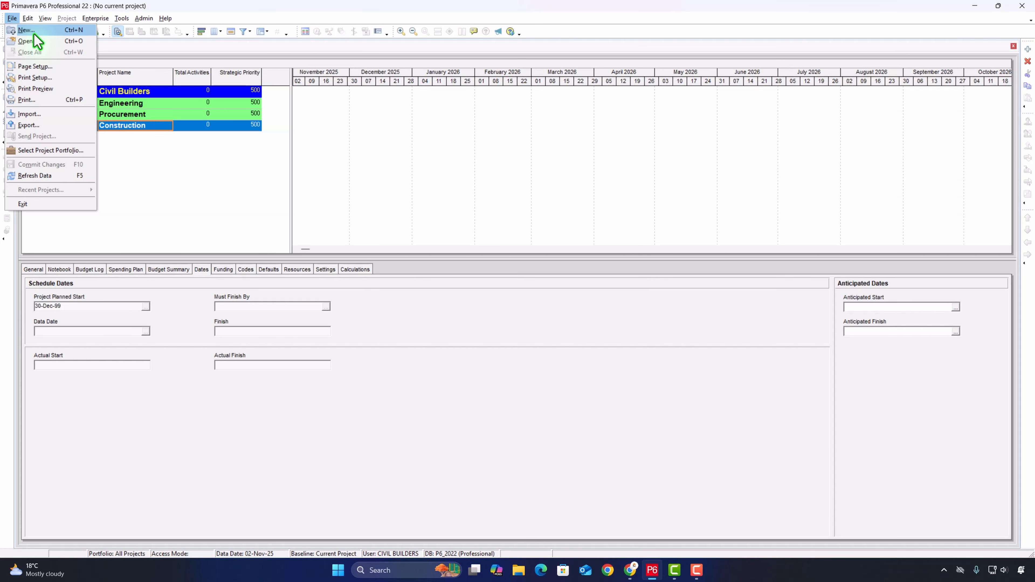
pyautogui.click(35, 32)
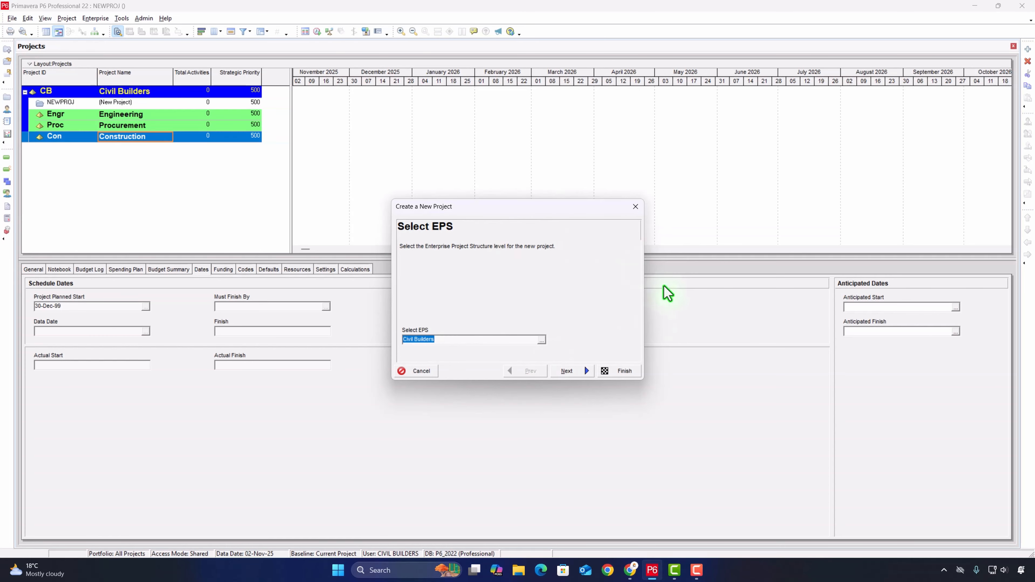
pyautogui.click(541, 340)
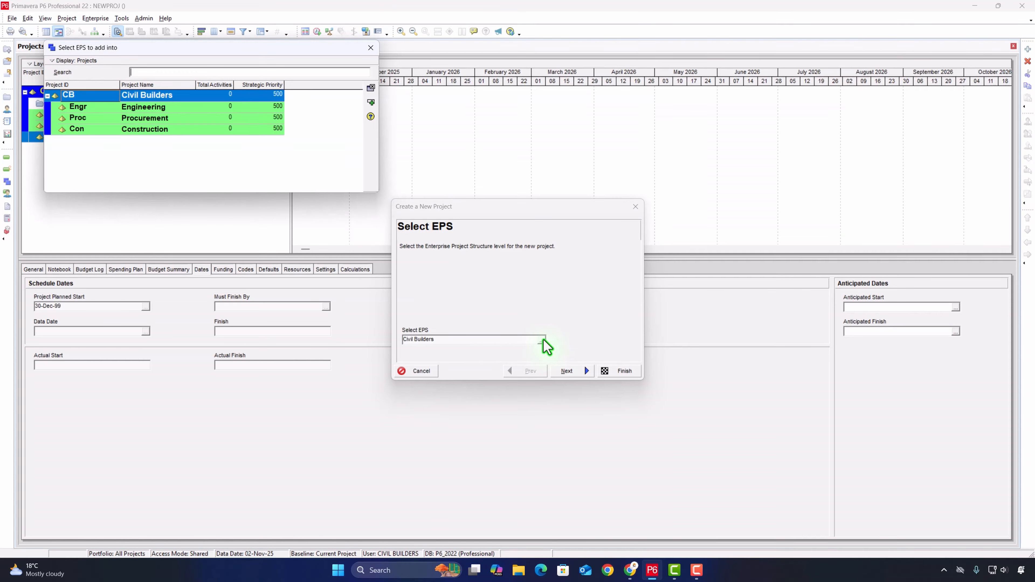
pyautogui.click(93, 130)
pyautogui.click(371, 102)
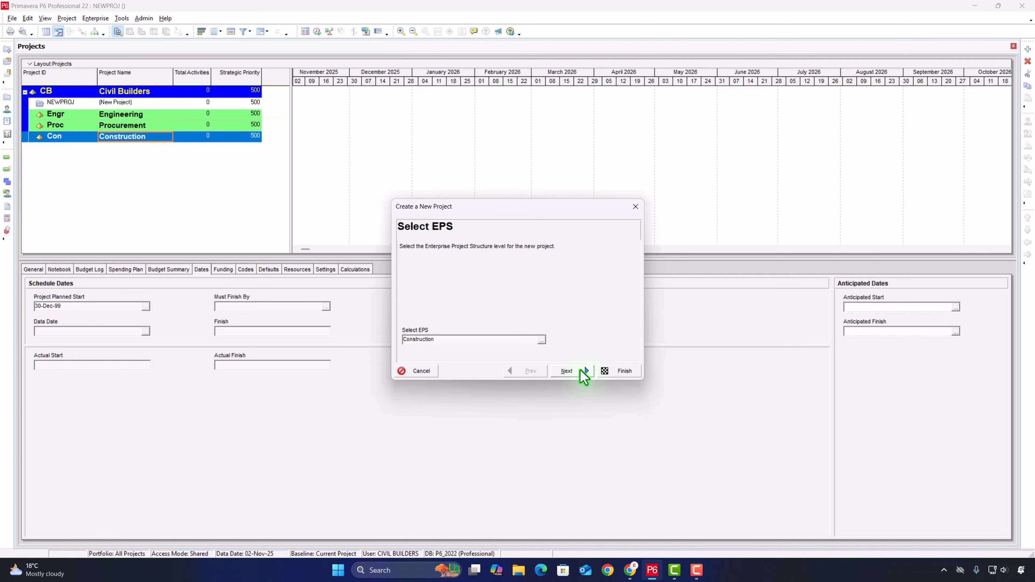
pyautogui.click(581, 369)
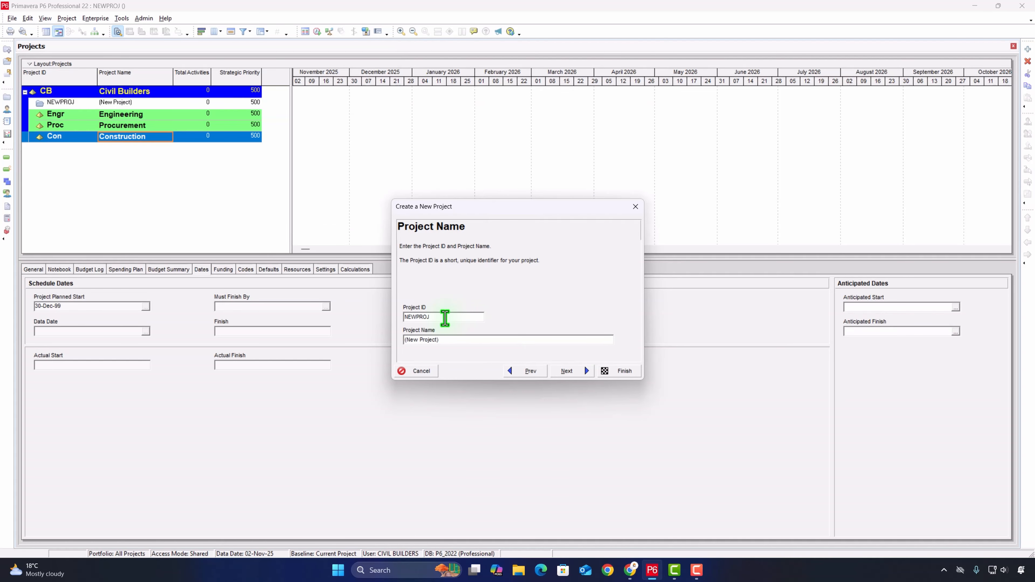
# - Set the new project's ID to WCP
pyautogui.moveTo(444, 318); pyautogui.dragTo(383, 315)
pyautogui.moveTo(475, 343); pyautogui.dragTo(381, 315)
pyautogui.click(454, 317)
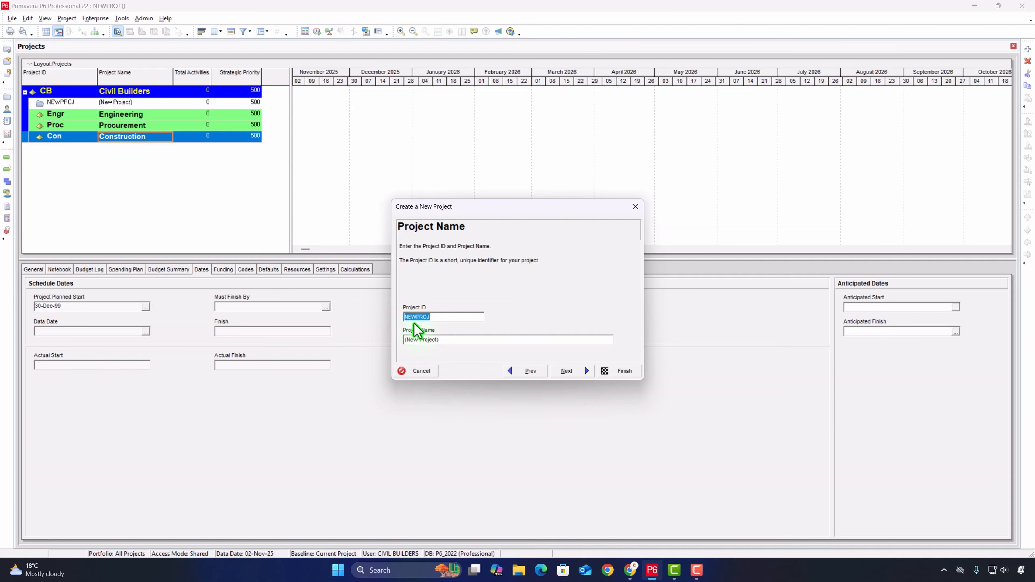
pyautogui.write('WCP')
# - Name the new project Warehouse Construction Project and continue to its start and end dates
pyautogui.moveTo(438, 339); pyautogui.dragTo(392, 338)
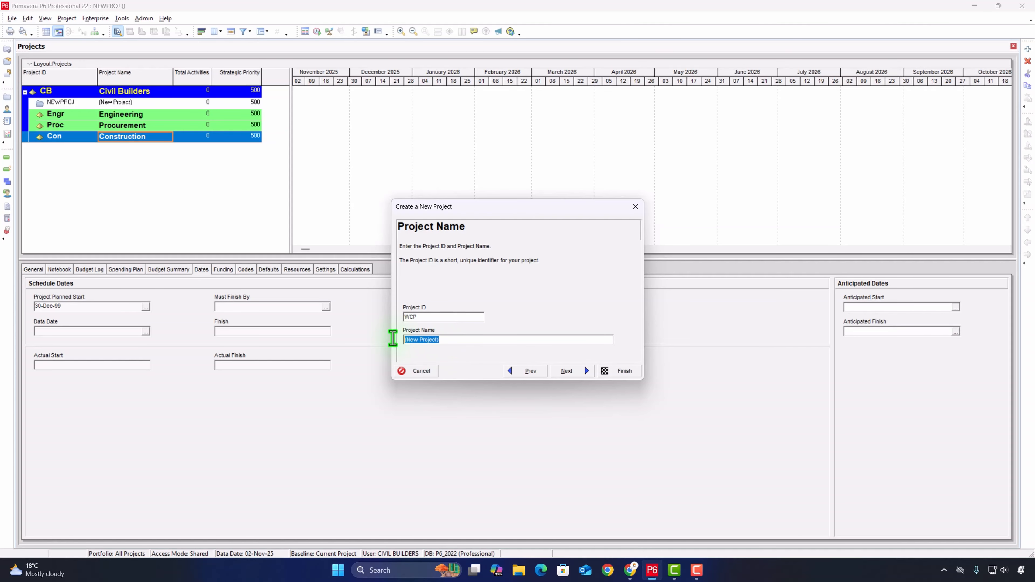
pyautogui.write('W')
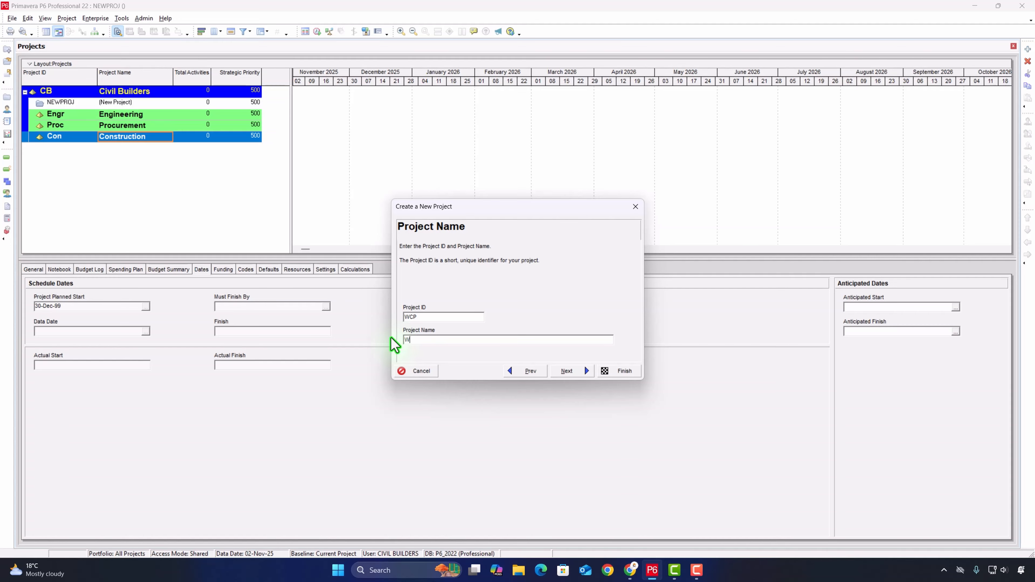
pyautogui.write('arehouse P')
pyautogui.press('BackSpace')
pyautogui.write('Construction Project')
pyautogui.click(576, 372)
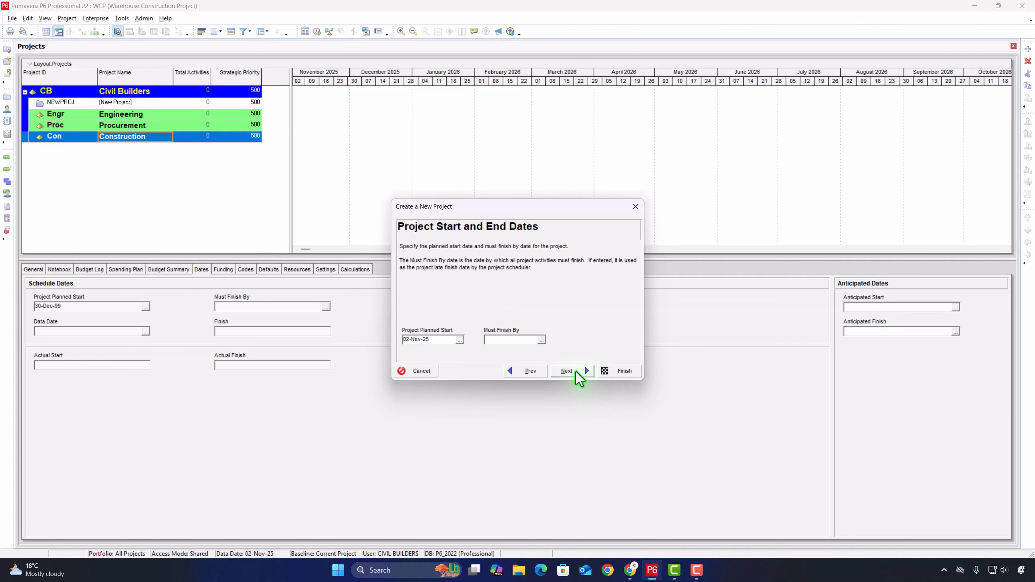
# - Set the project's planned start to 02-Nov-25, leave the must-finish date empty, and continue
pyautogui.click(459, 339)
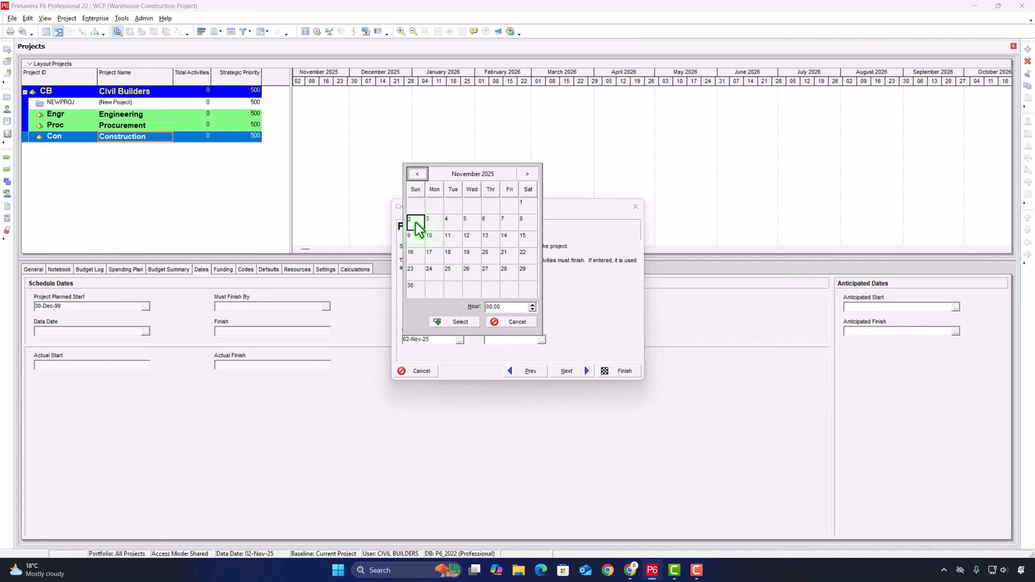
pyautogui.click(458, 321)
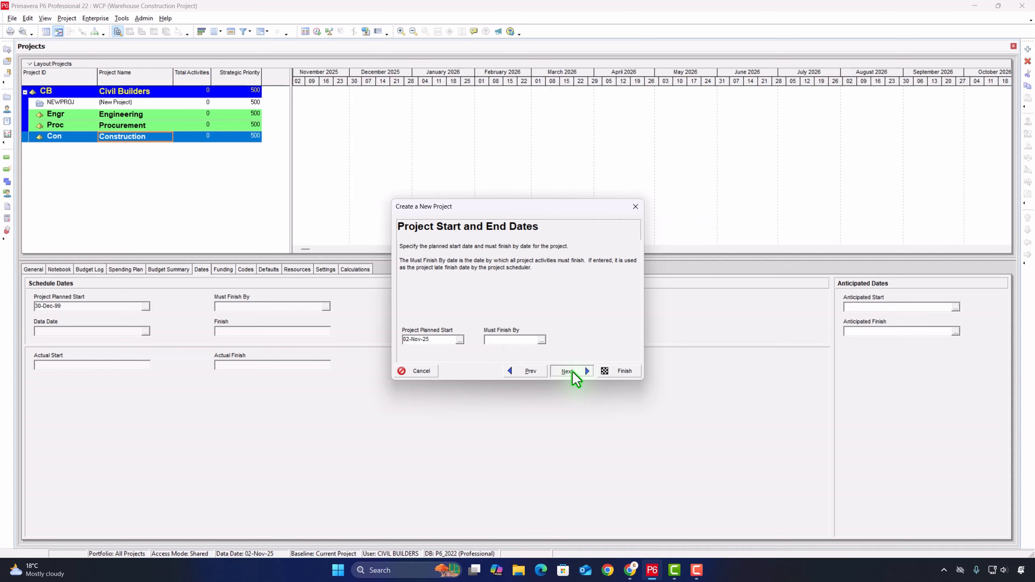
pyautogui.click(573, 373)
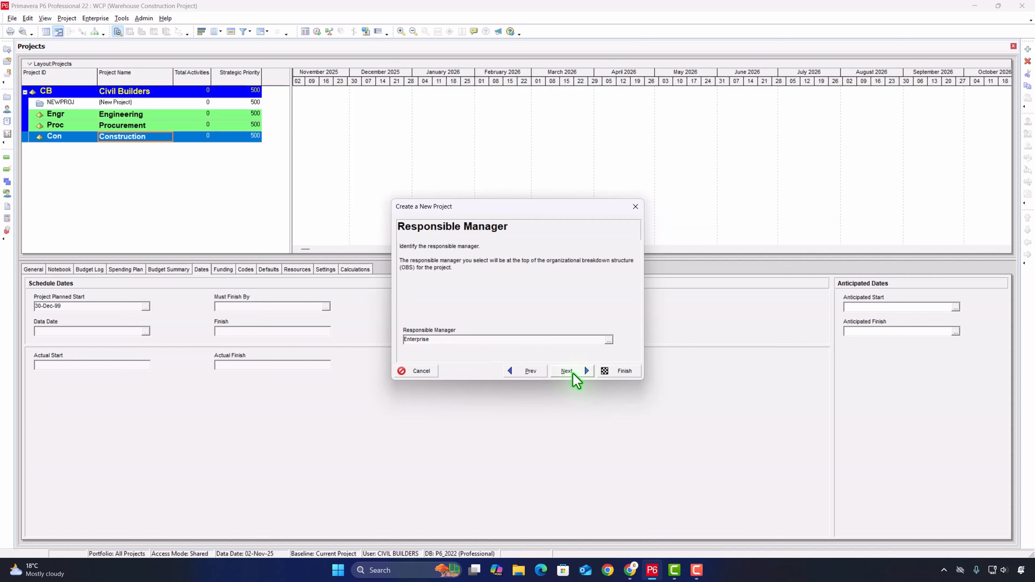
# - Assign Enterprise as the responsible manager and finish creating the project with the Standard Rate type
pyautogui.click(608, 340)
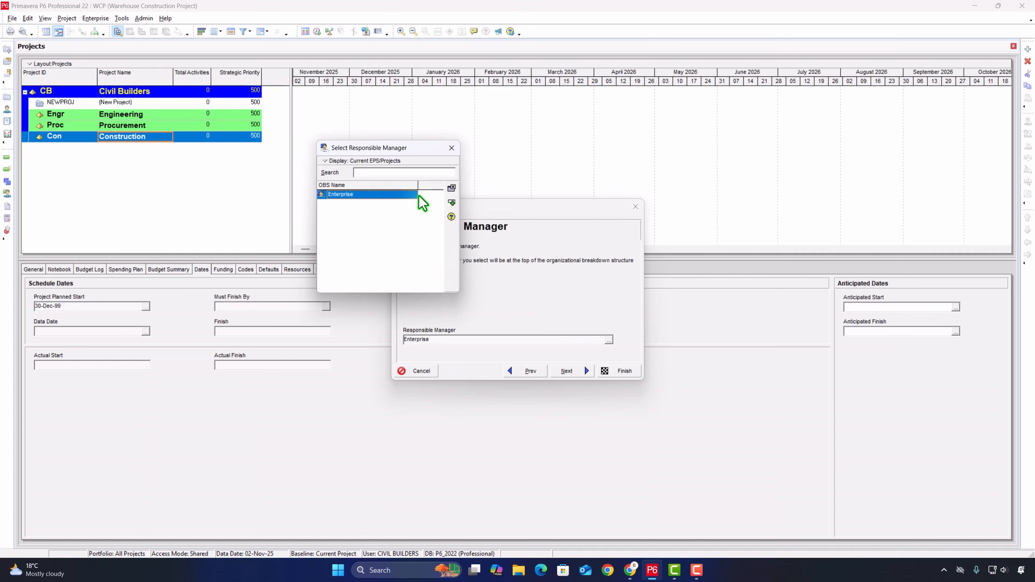
pyautogui.click(451, 202)
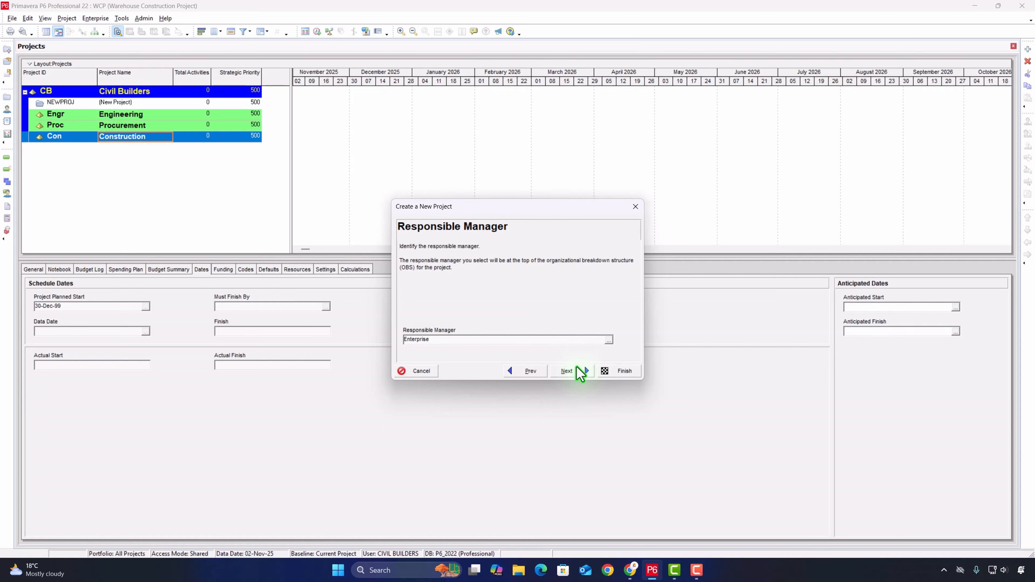
pyautogui.click(574, 369)
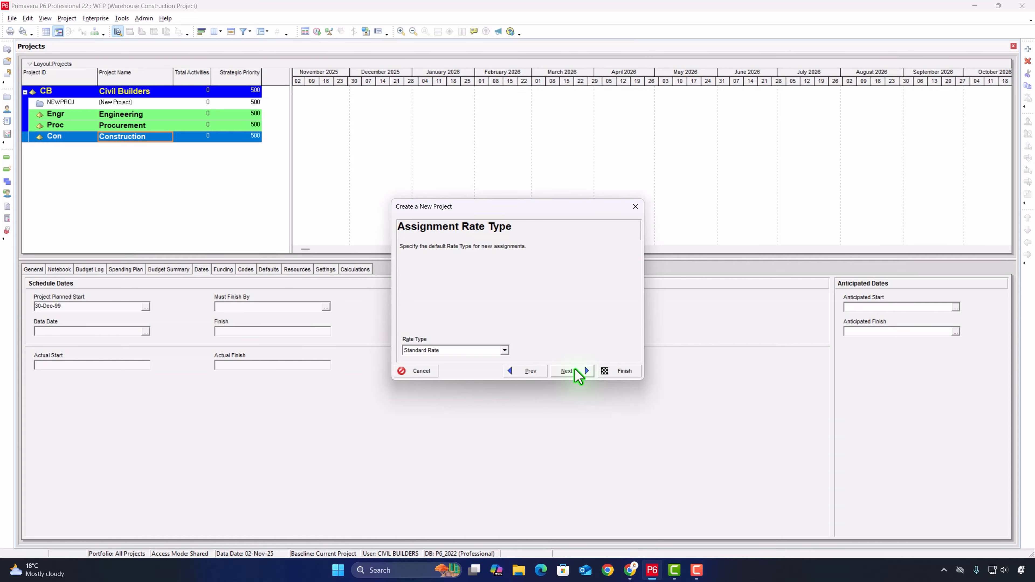
pyautogui.click(574, 370)
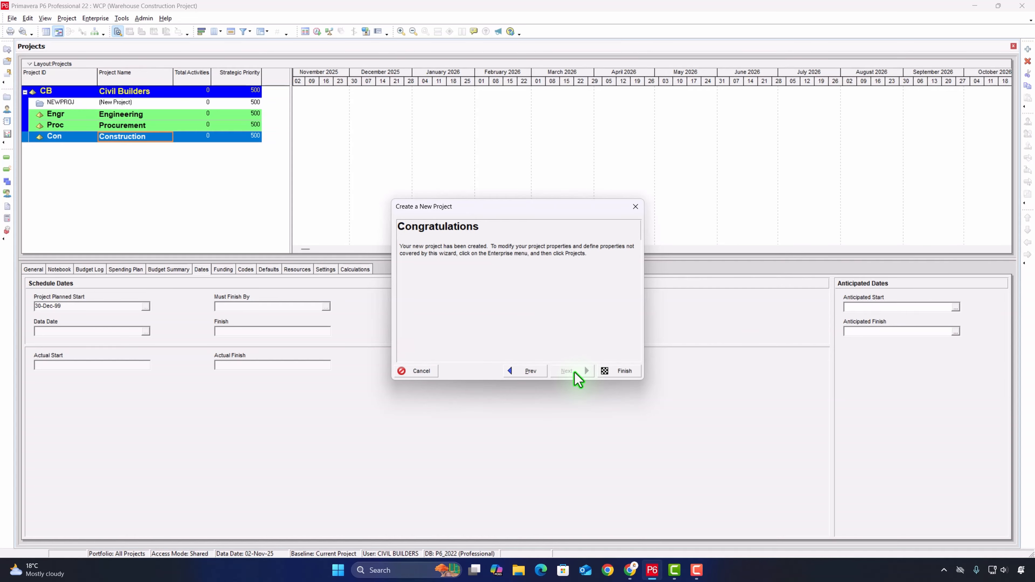
pyautogui.click(608, 370)
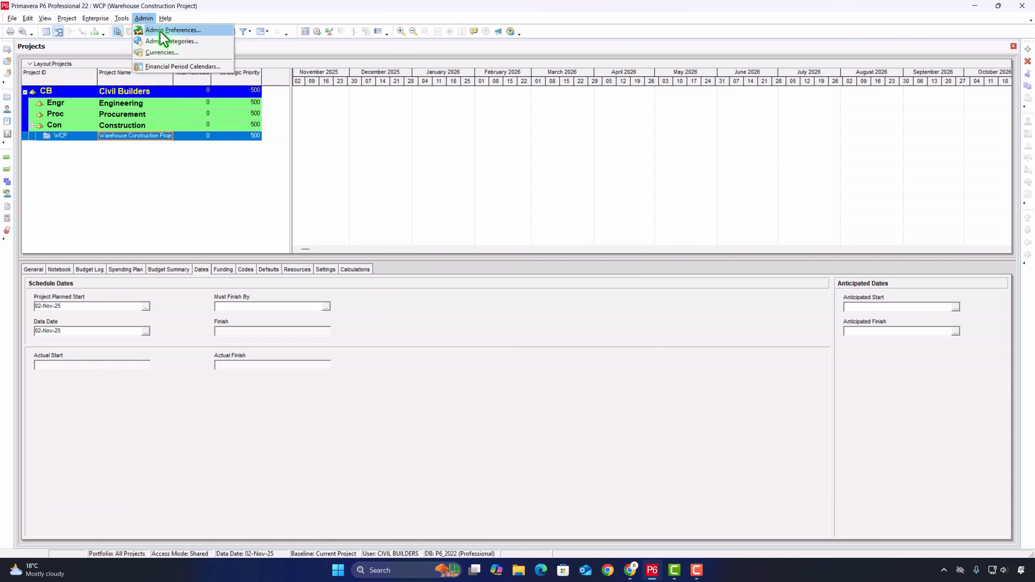
# - Set the industry to Engineering and Construction in the admin preferences and close them
pyautogui.click(164, 31)
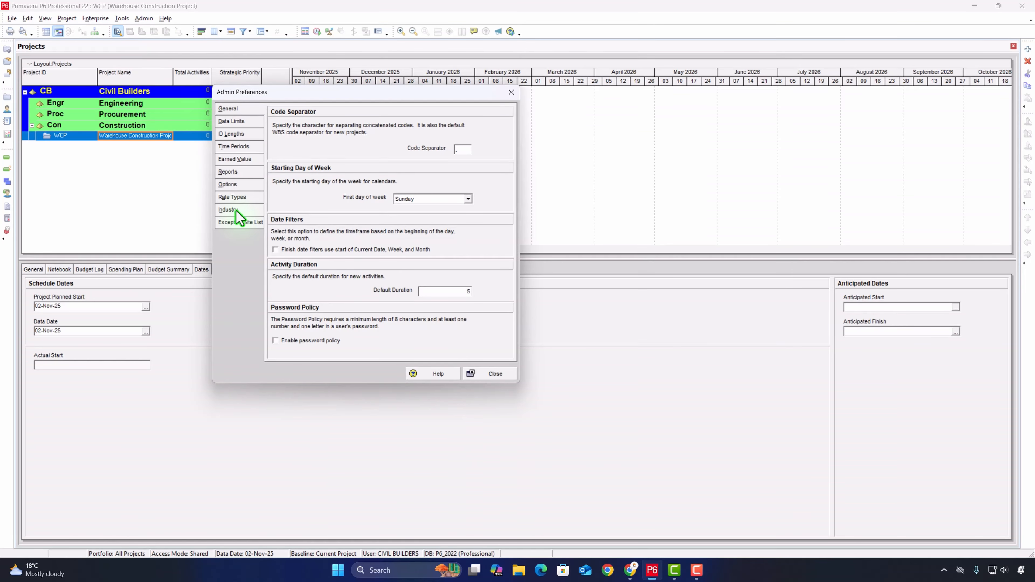
pyautogui.click(228, 209)
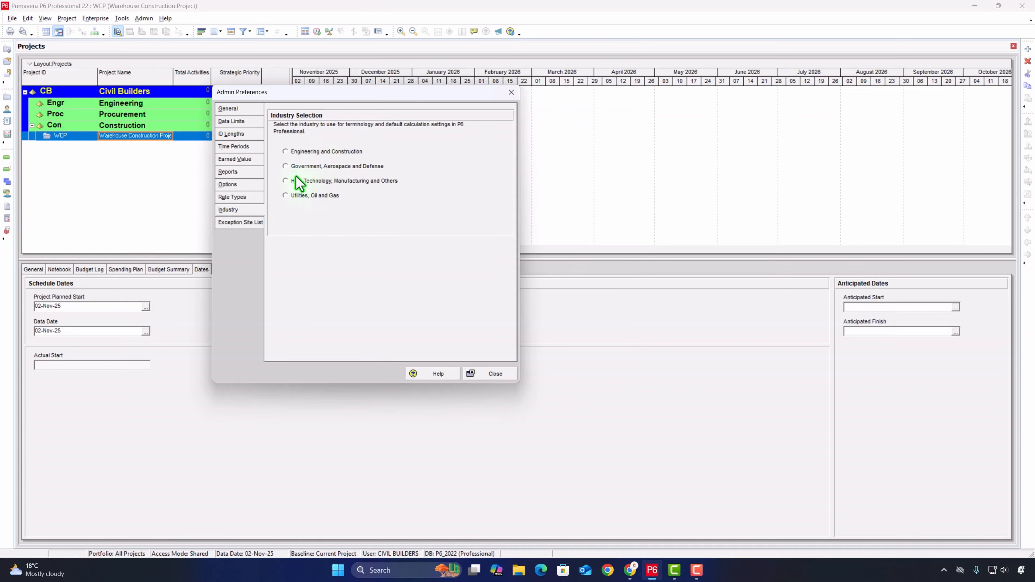
pyautogui.click(311, 153)
pyautogui.click(497, 374)
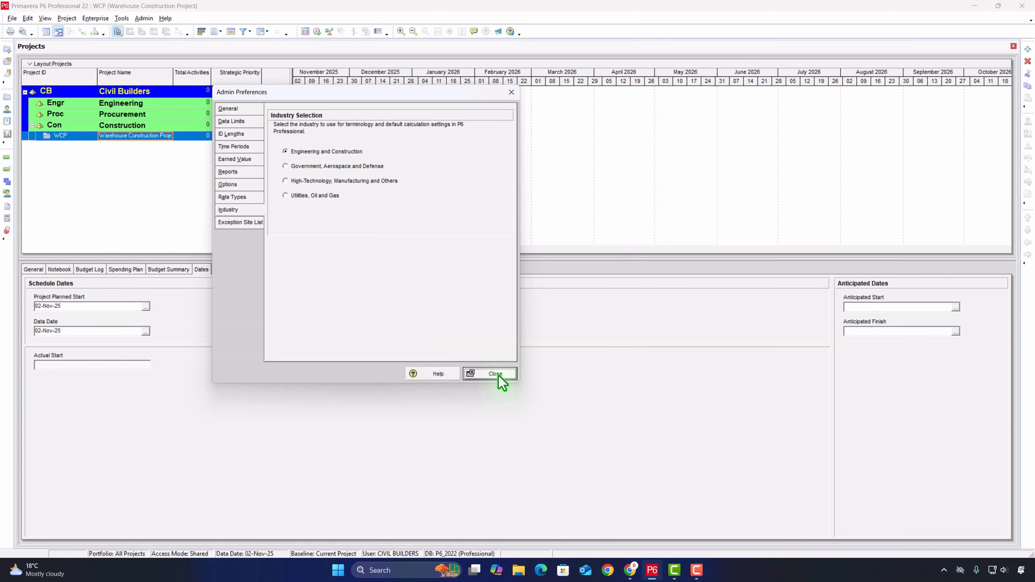
pyautogui.click(518, 308)
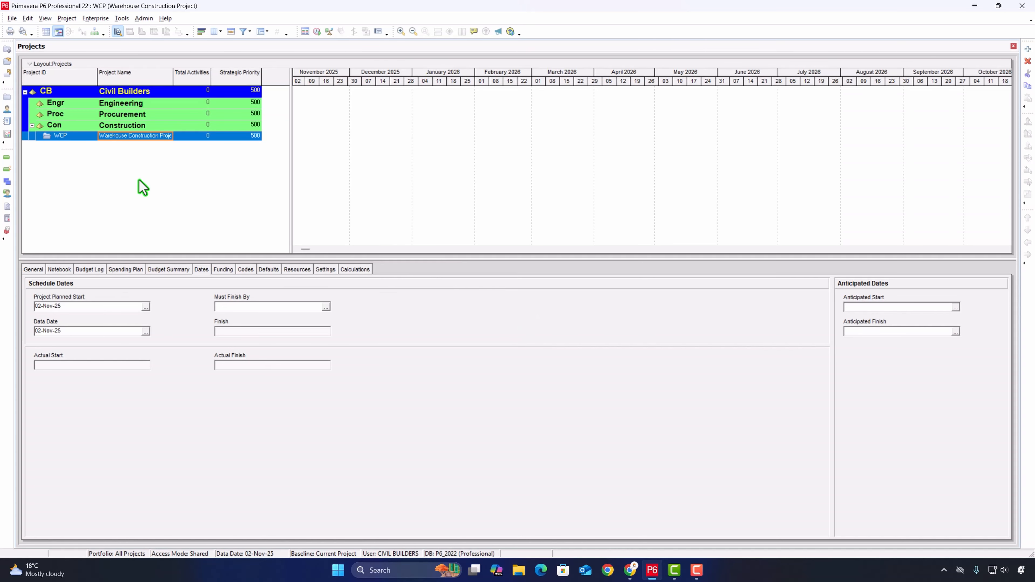
# - Open the WCP Warehouse Construction Project to its activities
pyautogui.rightClick(82, 139)
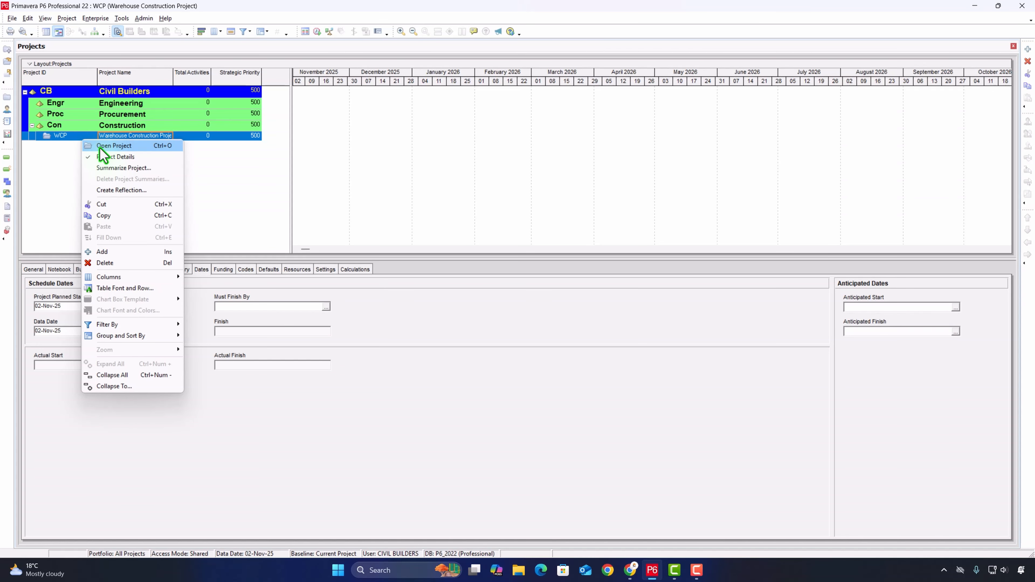
pyautogui.click(100, 147)
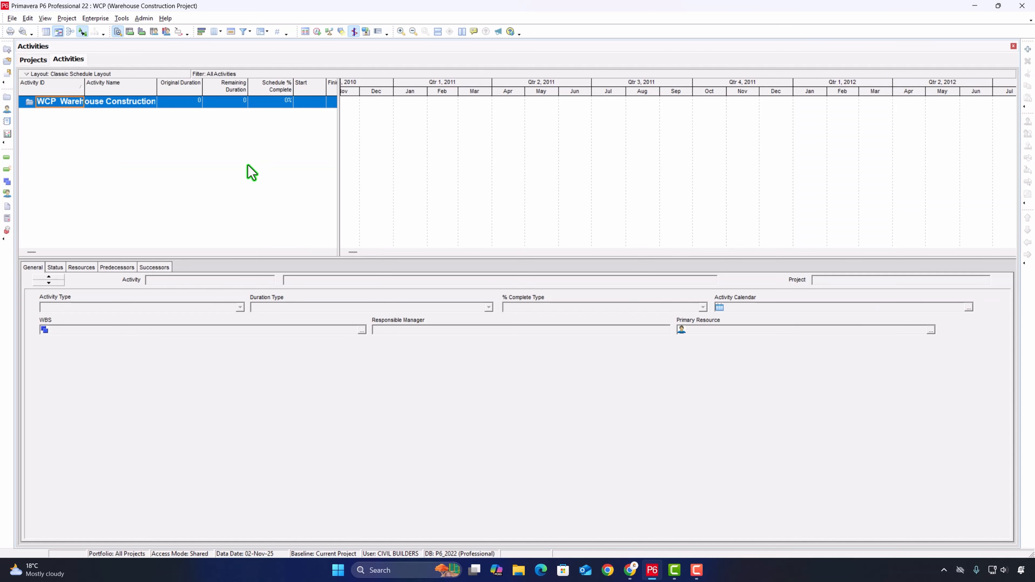
pyautogui.press('F9')
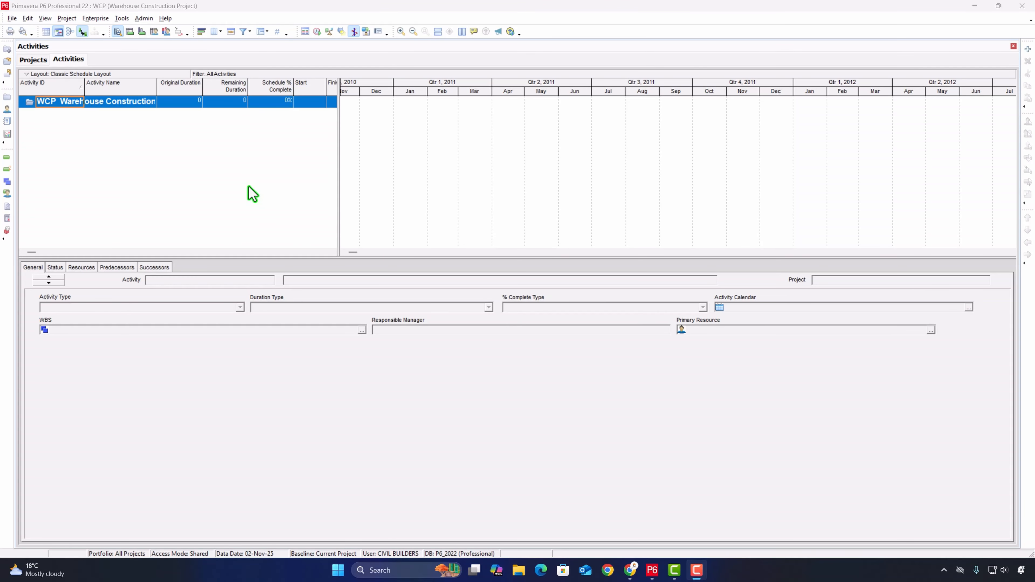